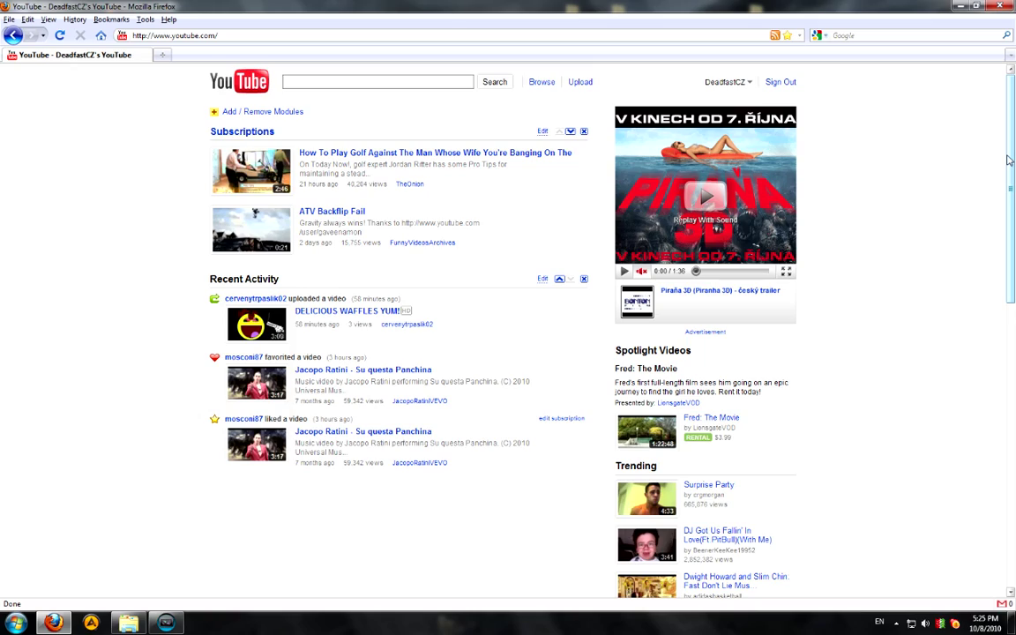
Step: Search Firefox's Get Add-ons gallery for 'adblock'
drag(1010, 159, 1013, 262)
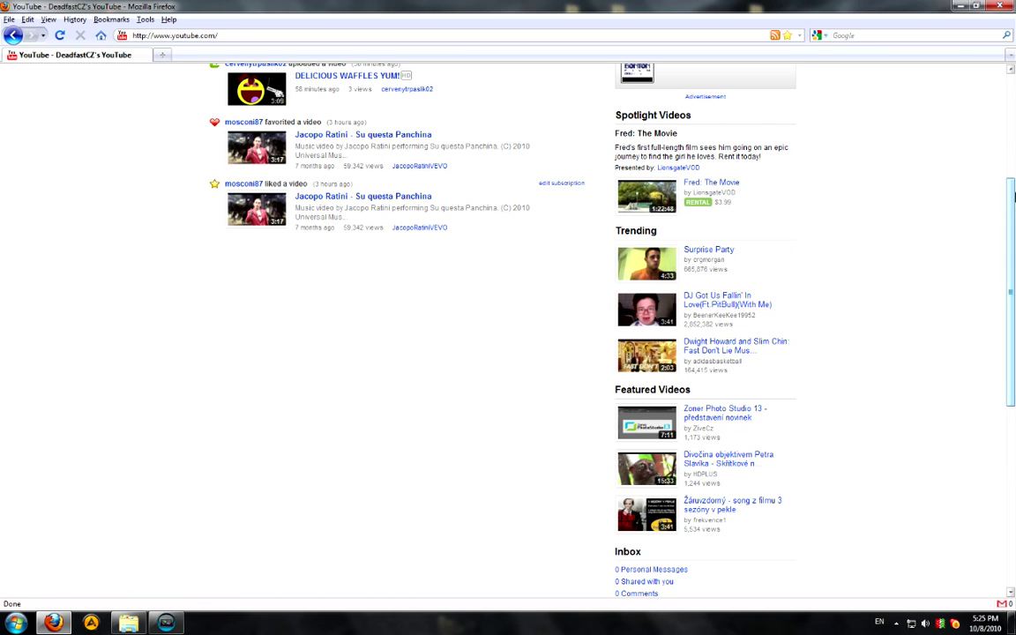
mouse_move(1014, 213)
mouse_down()
mouse_move(1014, 117)
mouse_move(1012, 174)
mouse_up()
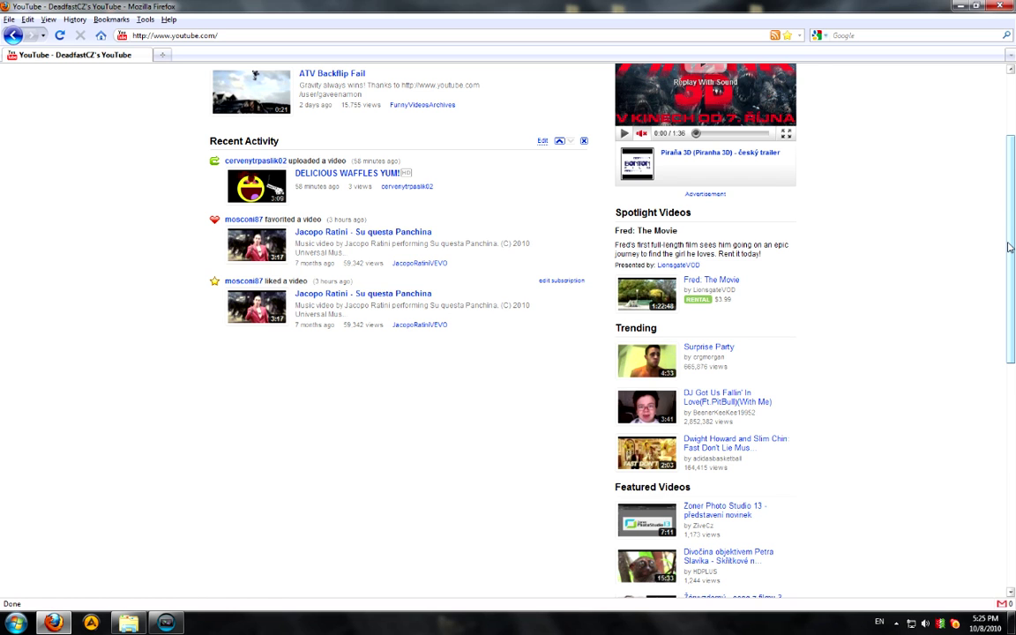
scroll(1010, 246, down, 8)
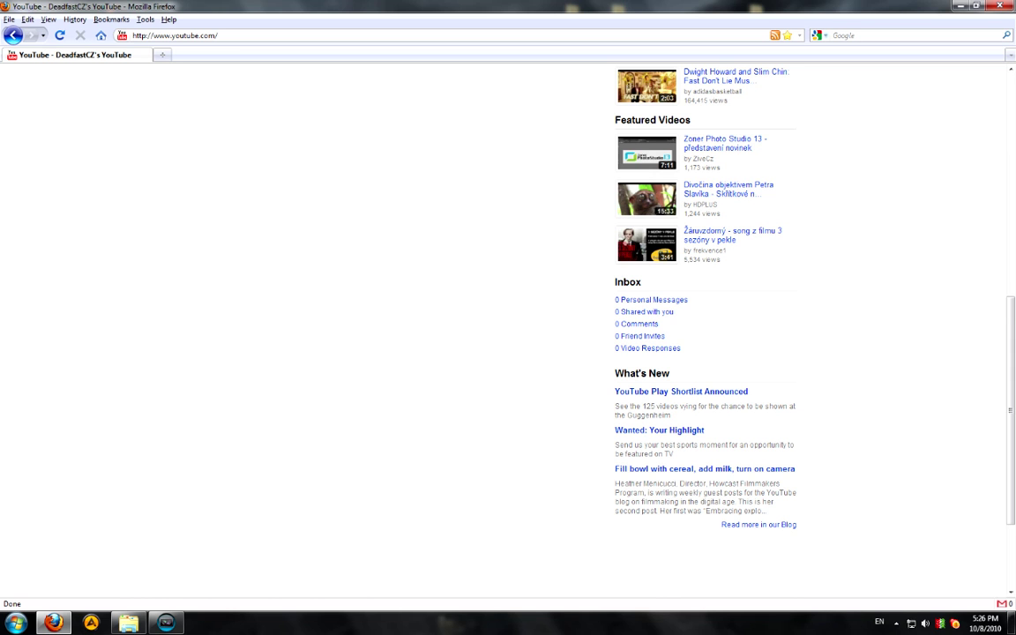
scroll(1012, 360, up, 2)
scroll(1013, 360, up, 1)
scroll(1012, 360, up, 1)
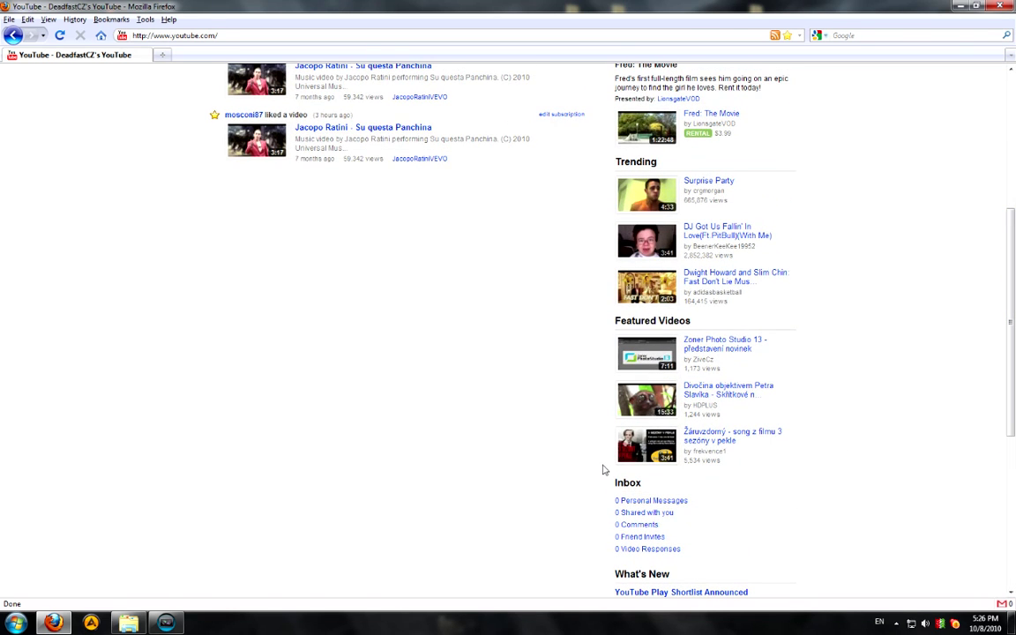
scroll(1012, 335, up, 3)
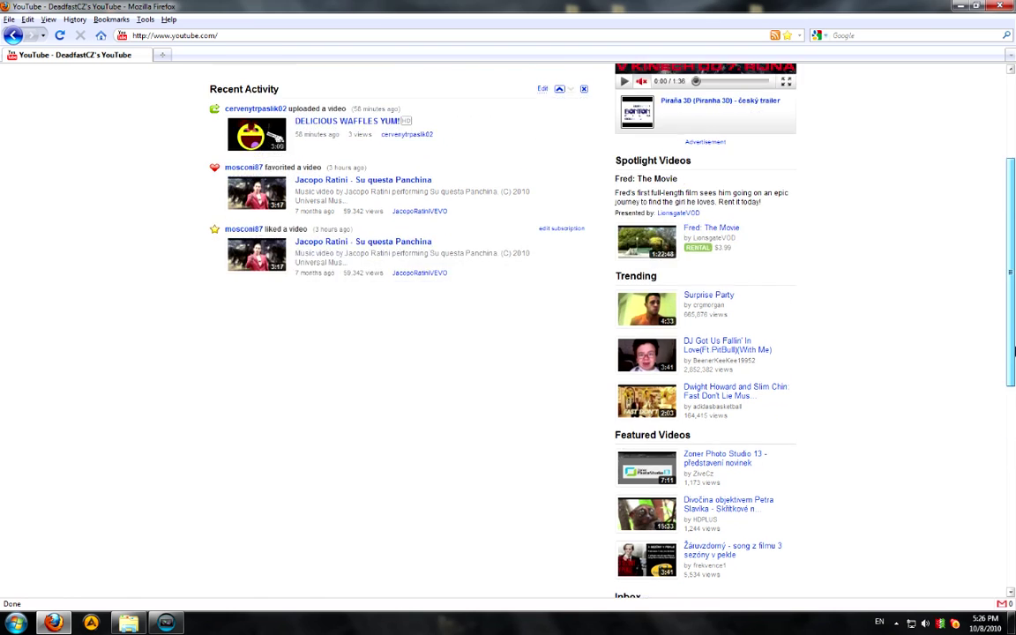
scroll(1013, 323, up, 1)
scroll(1013, 323, up, 2)
scroll(996, 291, up, 1)
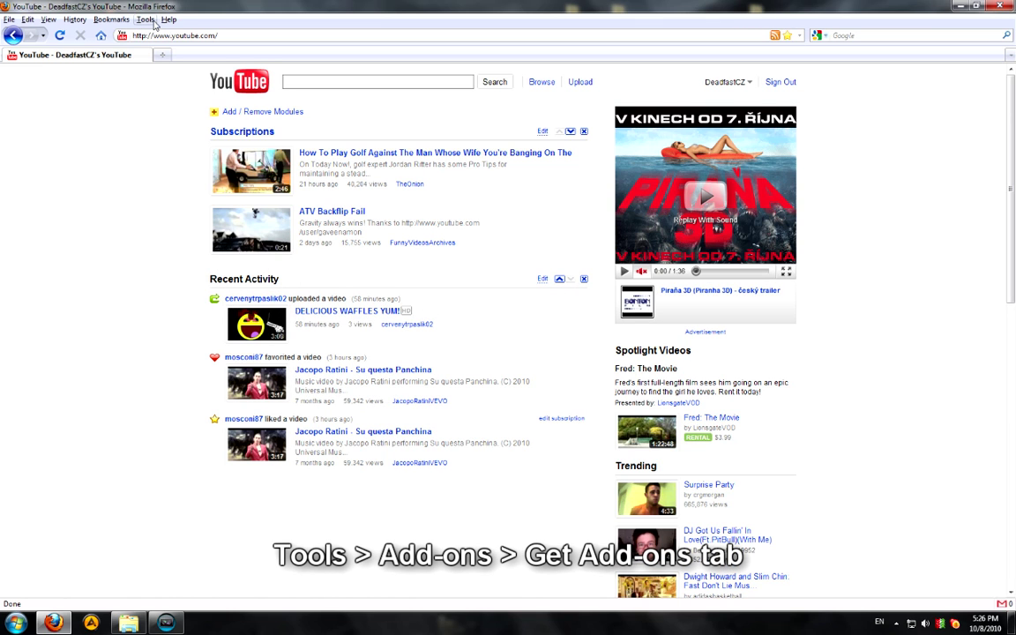
click(146, 19)
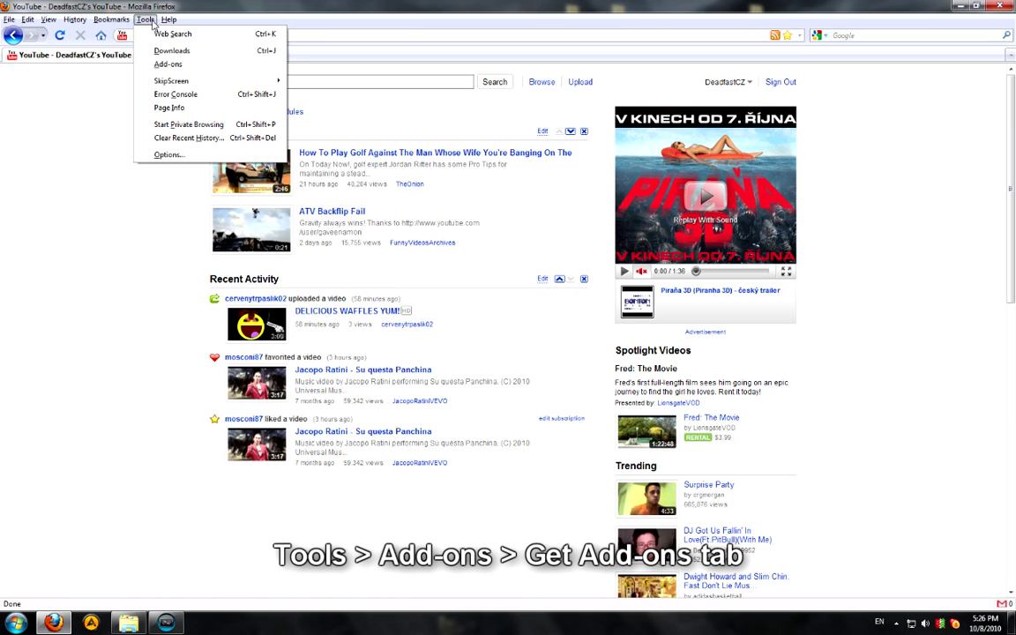
click(145, 64)
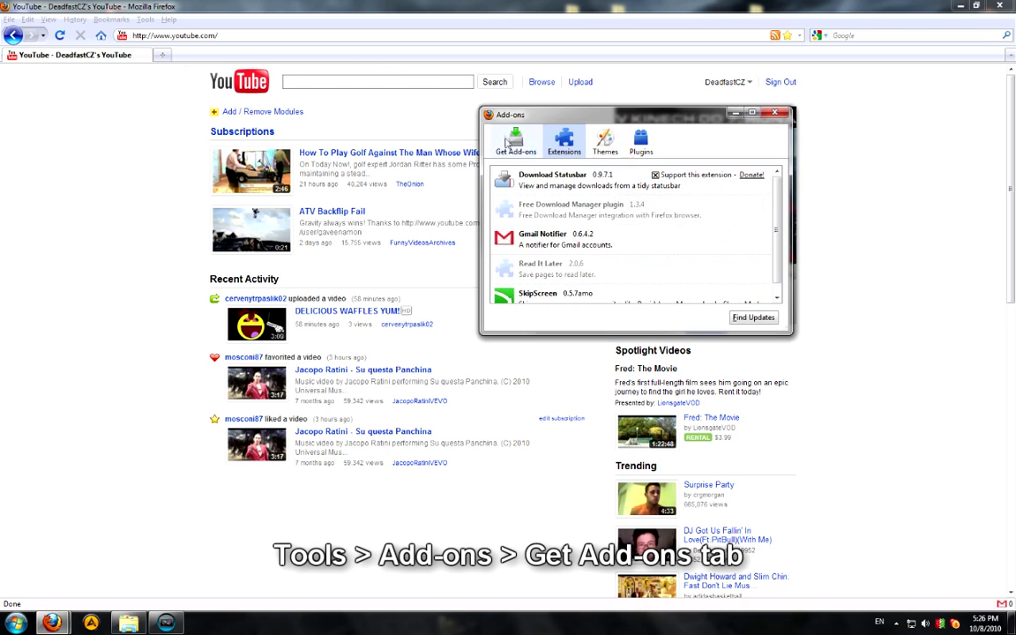
click(511, 143)
text(adblock)
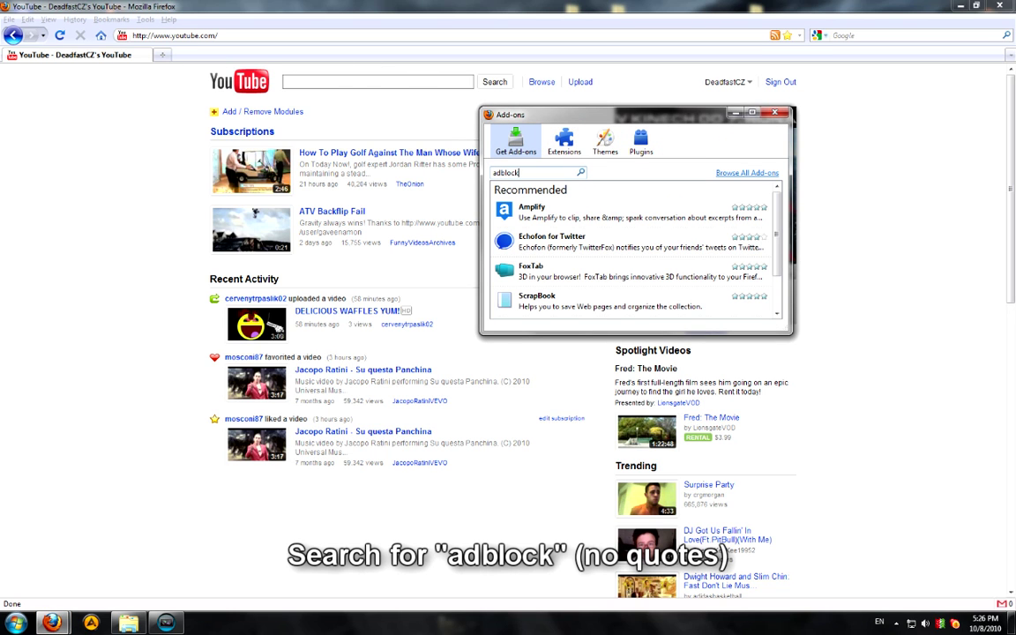
key(Return)
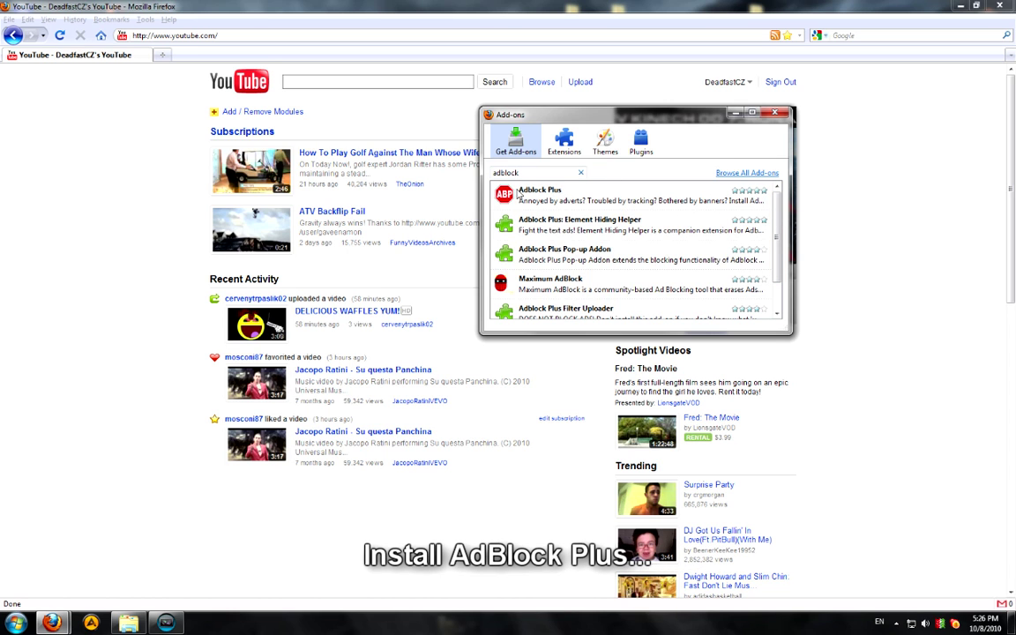
Step: Install the Adblock Plus add-on
click(541, 198)
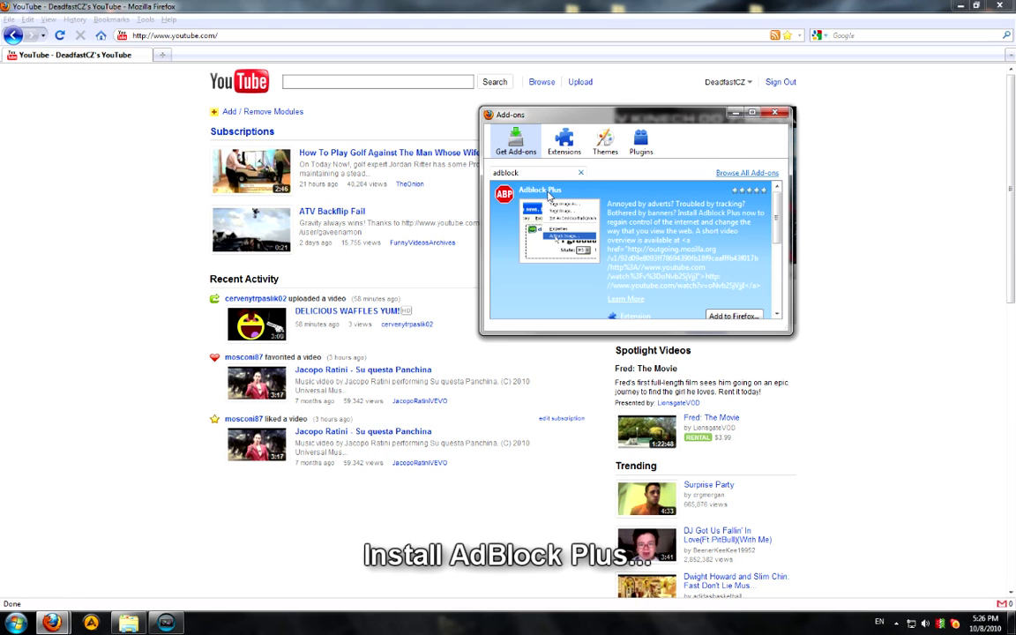
scroll(778, 236, down, 1)
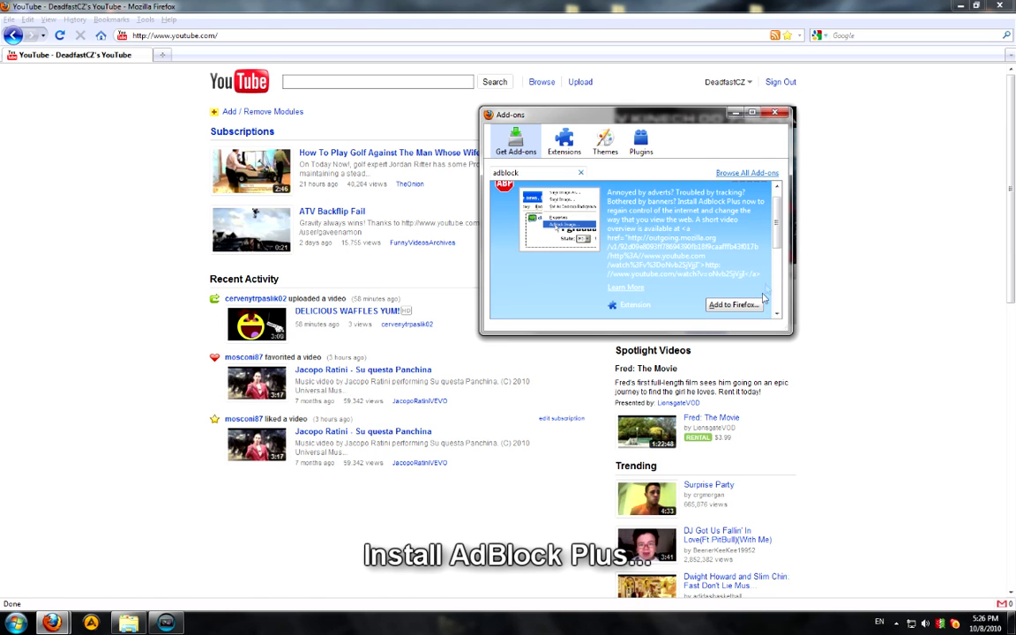
click(733, 305)
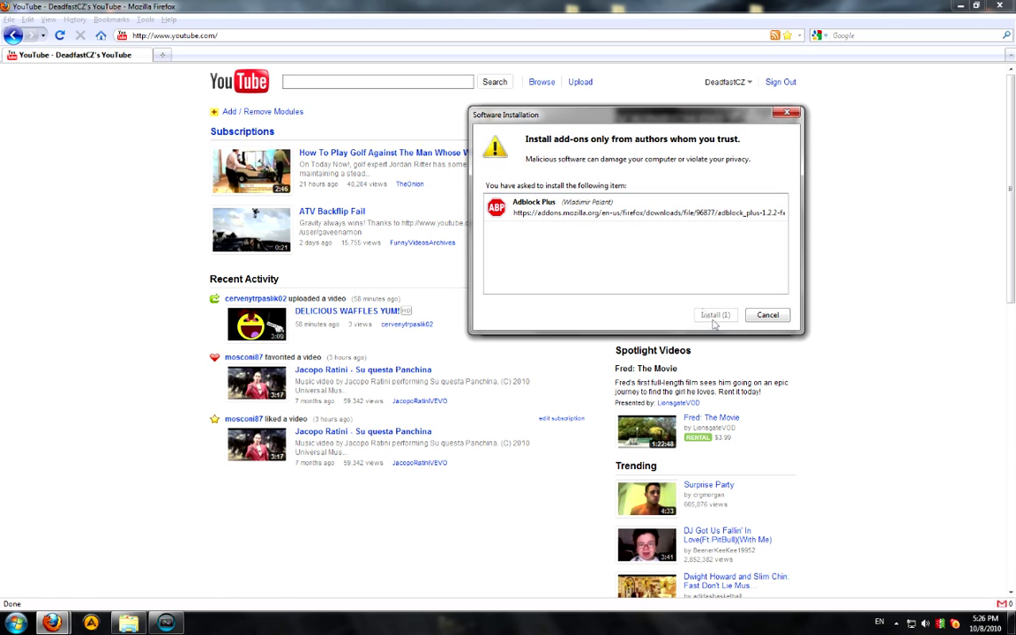
click(715, 314)
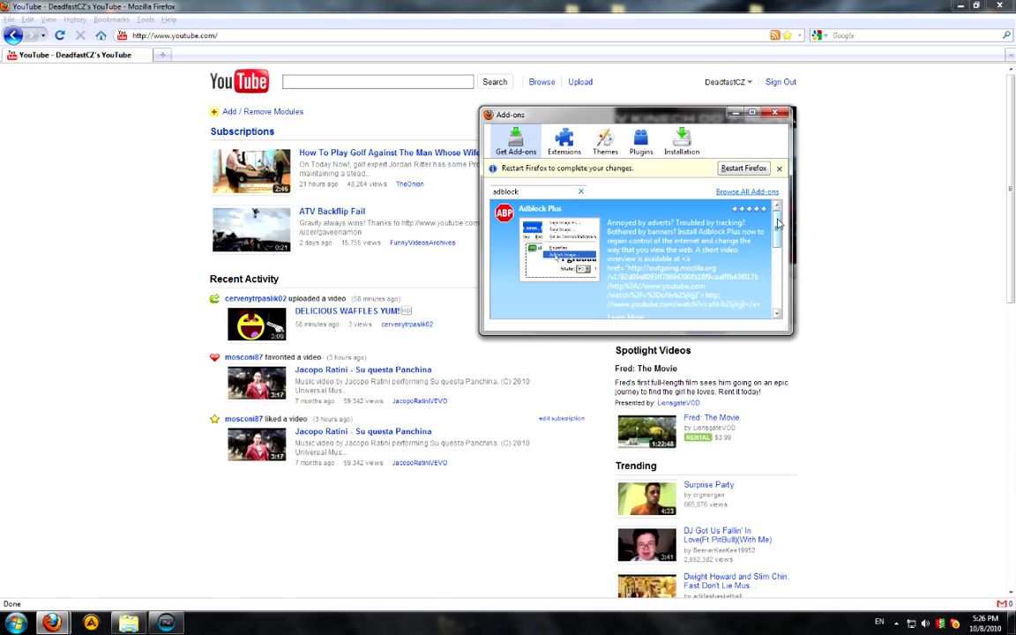
Step: Install the Adblock Plus: Element Hiding Helper add-on
scroll(779, 229, down, 2)
drag(779, 234, 784, 256)
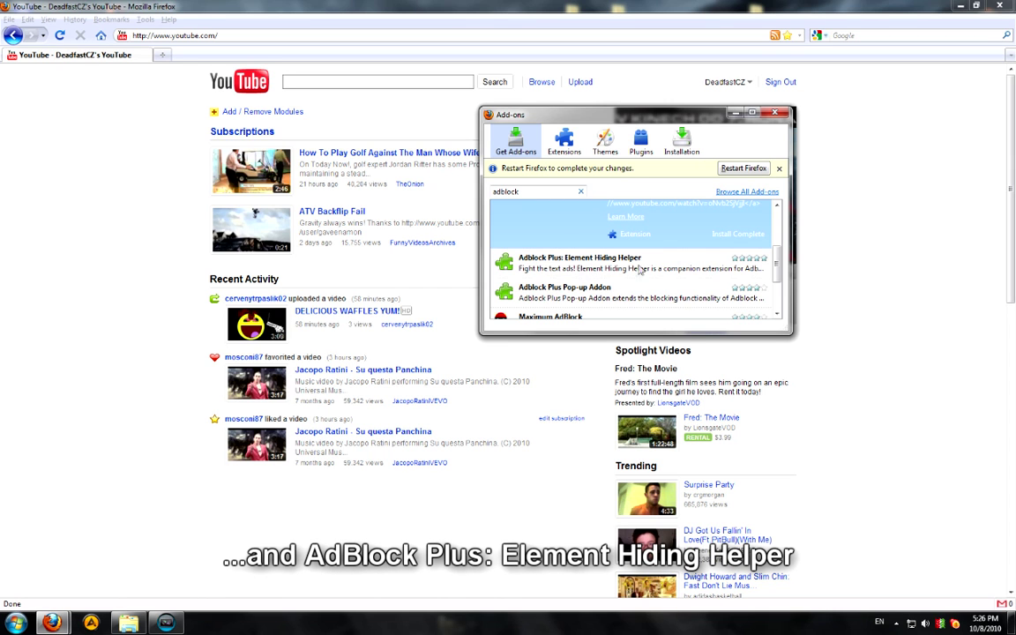
click(641, 268)
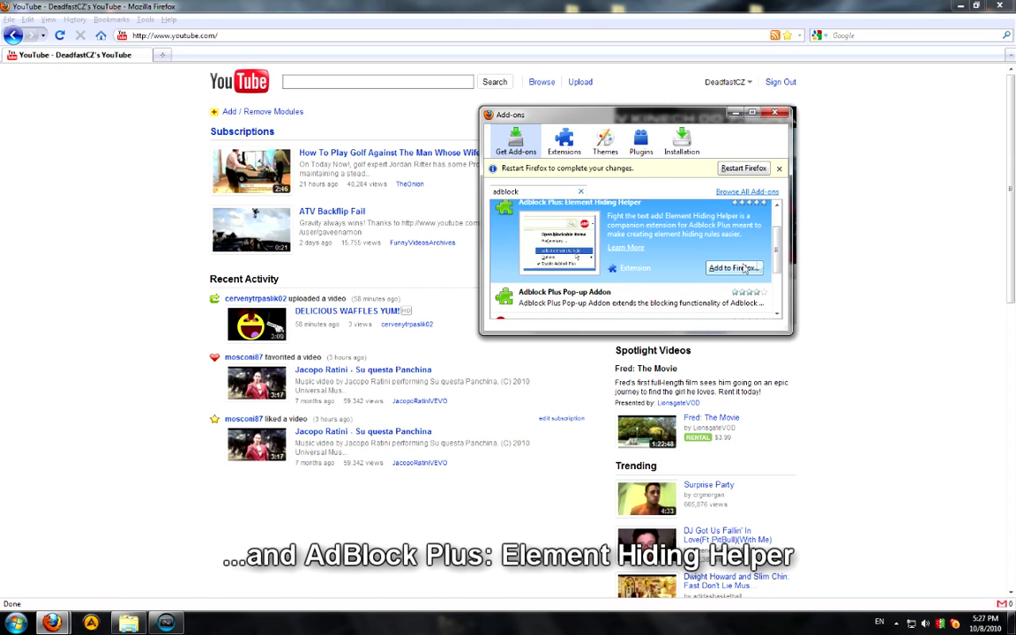
click(743, 269)
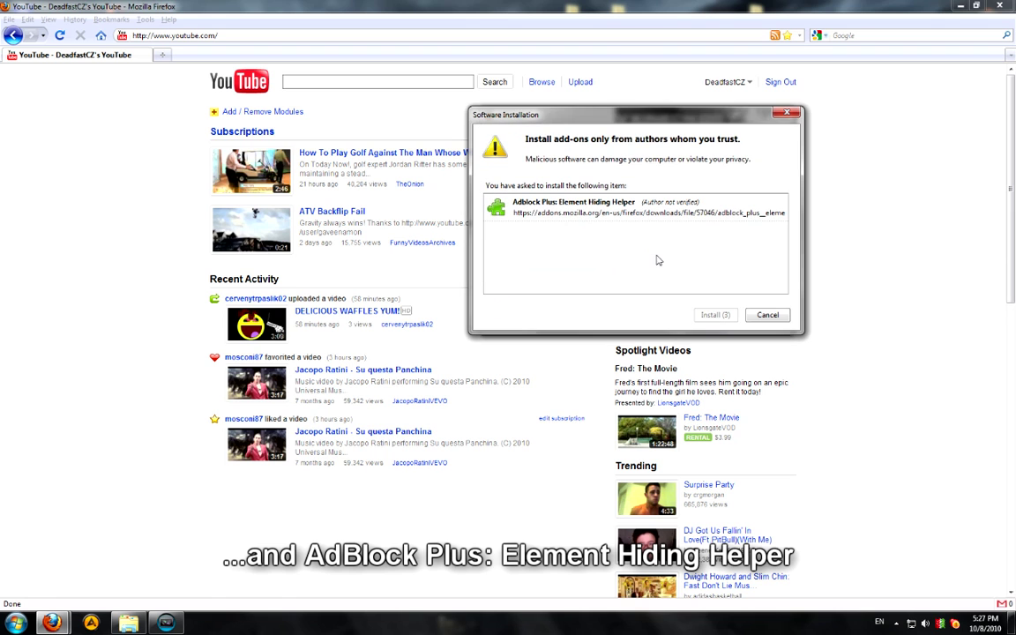
click(717, 315)
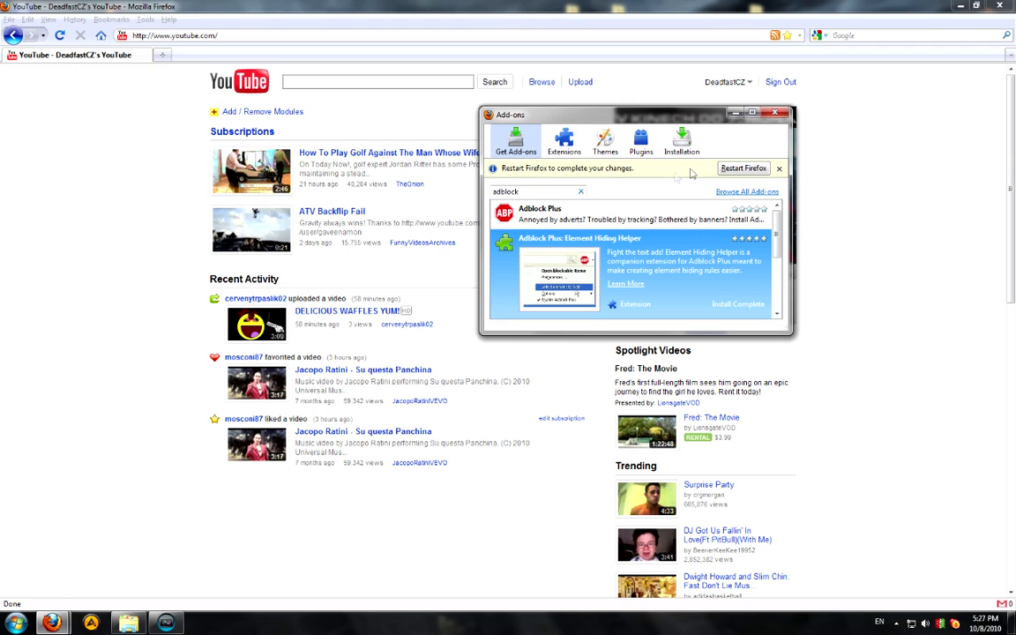
Step: Restart Firefox to finish the installs and close the add-ons manager
click(731, 167)
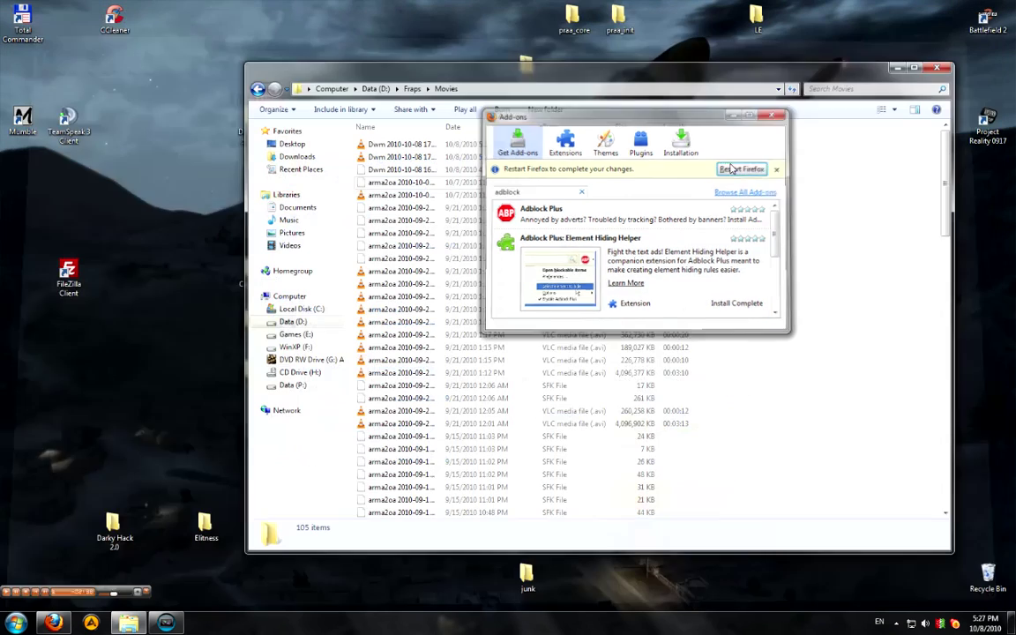
click(894, 69)
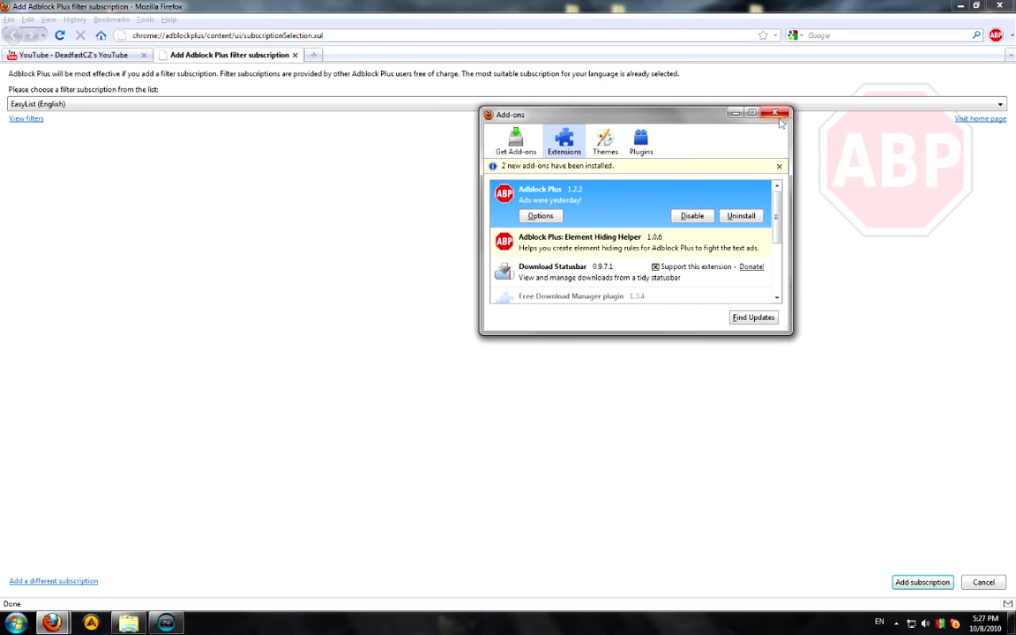
click(773, 114)
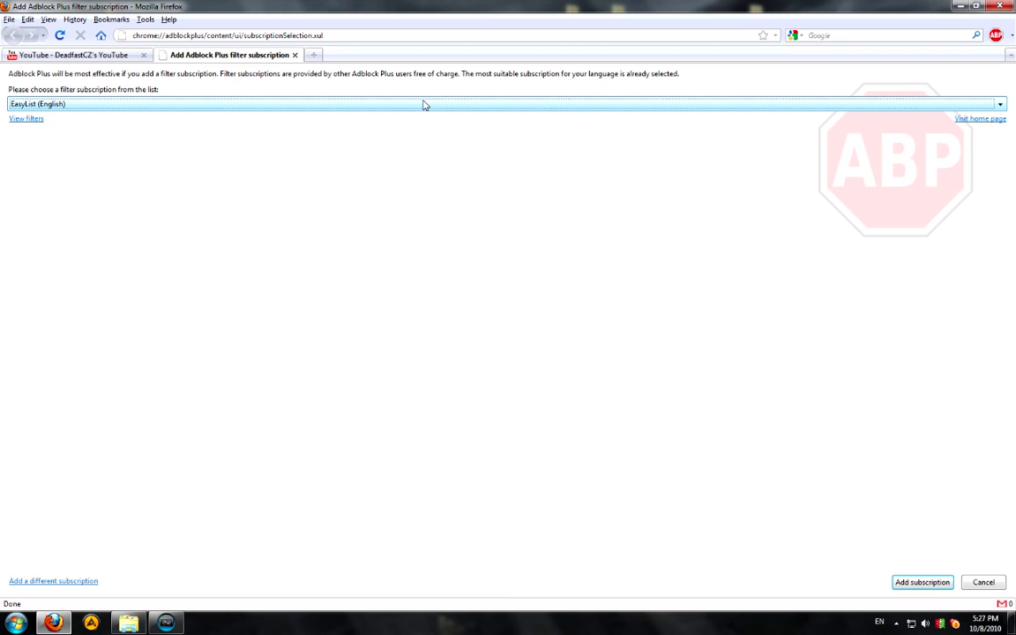
Step: Add the EasyList (English) filter subscription to Adblock Plus
click(423, 105)
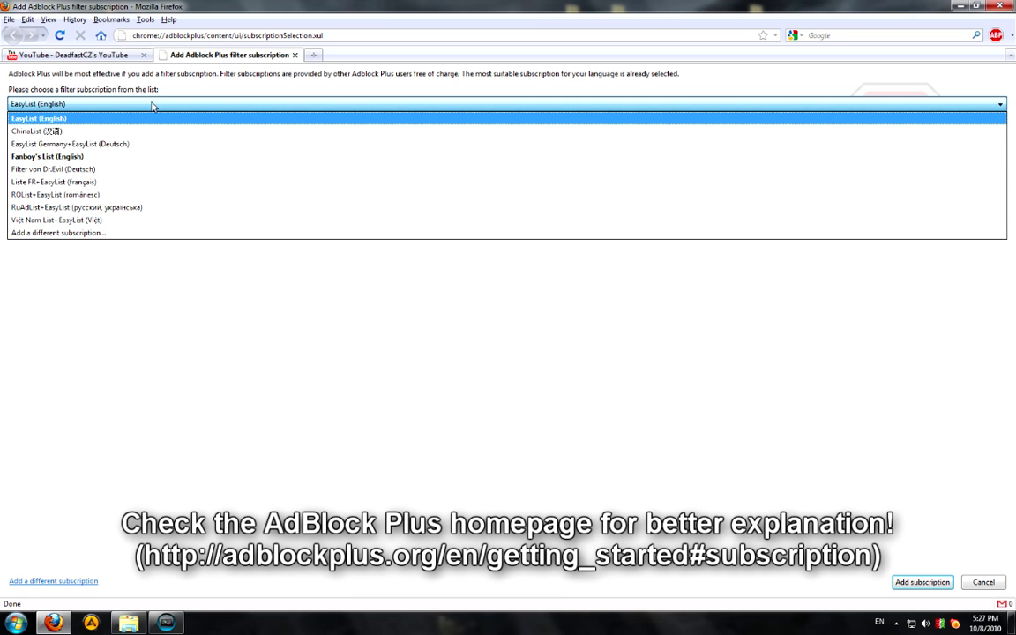
click(152, 105)
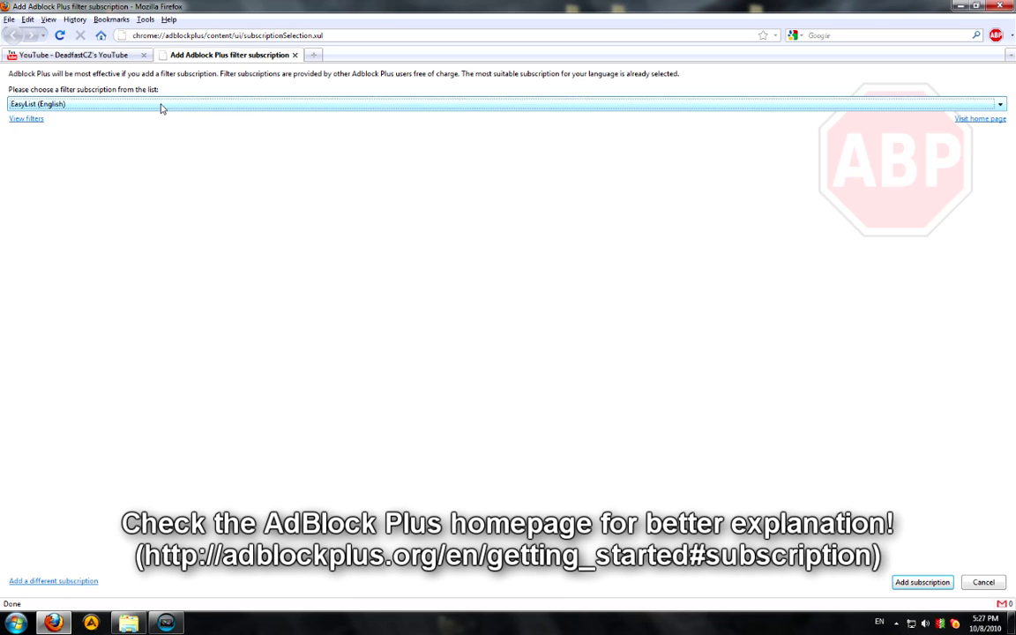
click(41, 102)
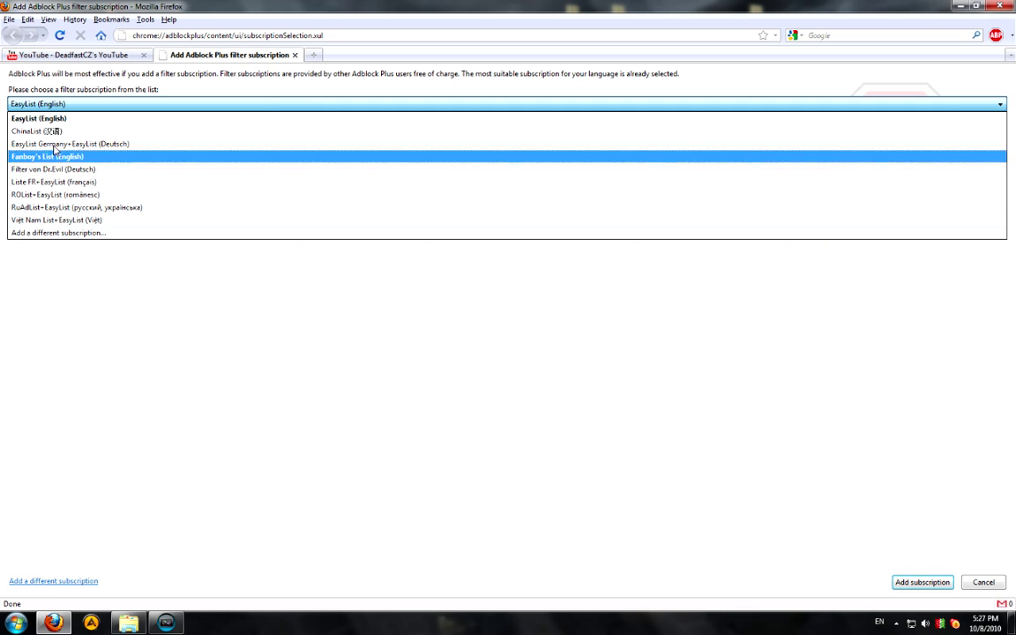
click(37, 107)
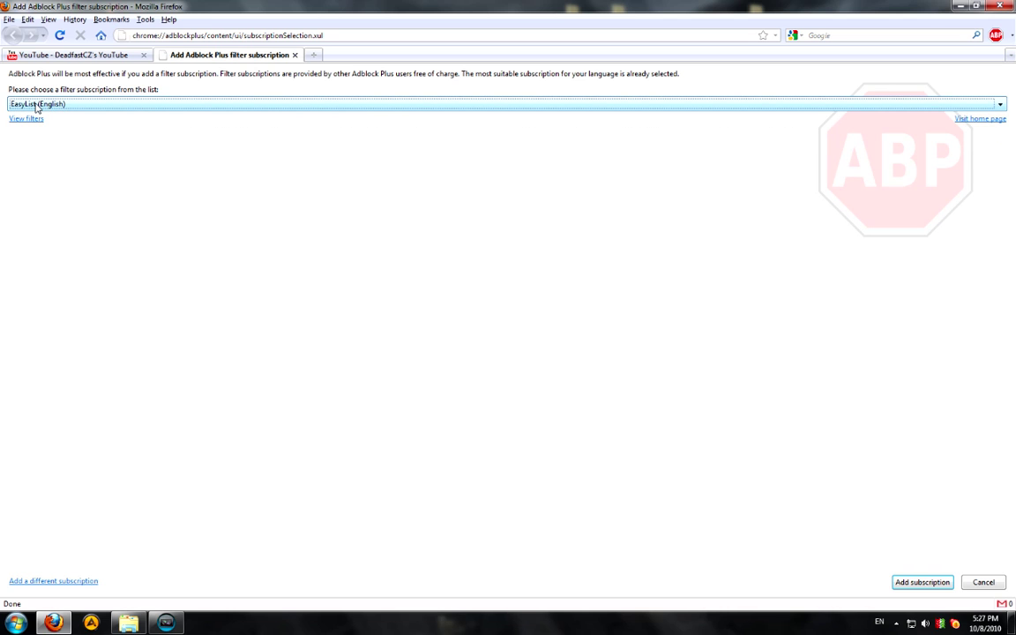
click(929, 586)
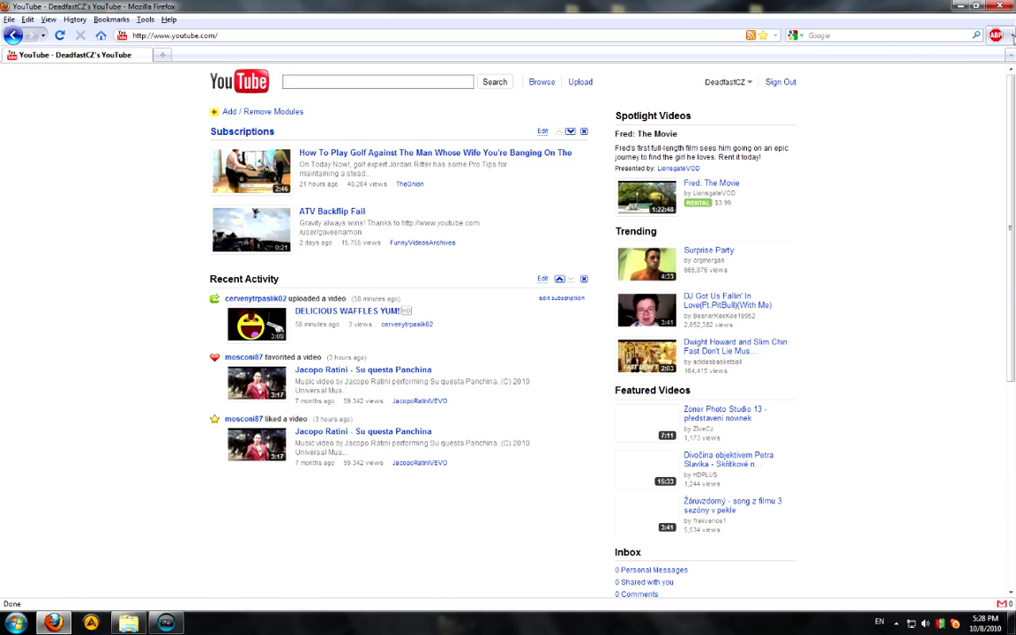
Step: Open the ABP toolbar icon's dropdown menu over the YouTube homepage
click(1013, 38)
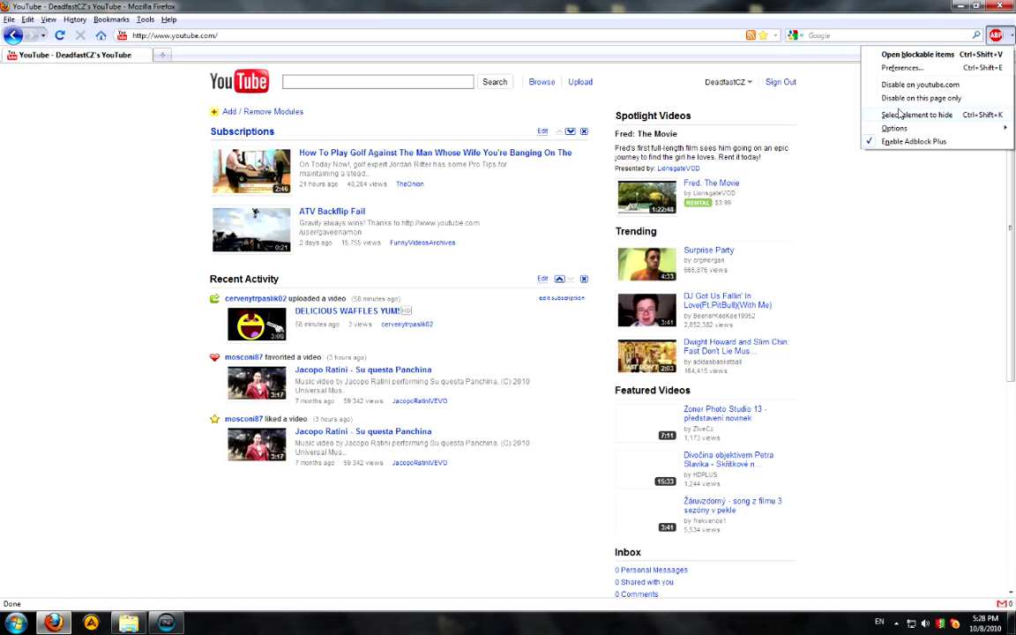
Step: Select YouTube's entire right-hand column and add its element-hiding filter rule
click(899, 115)
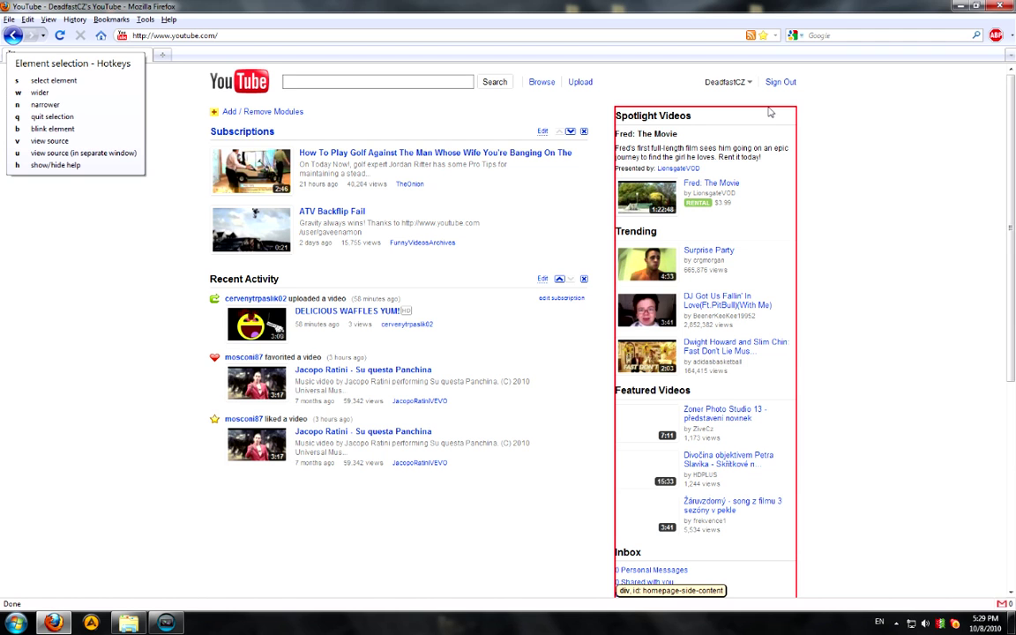
click(769, 112)
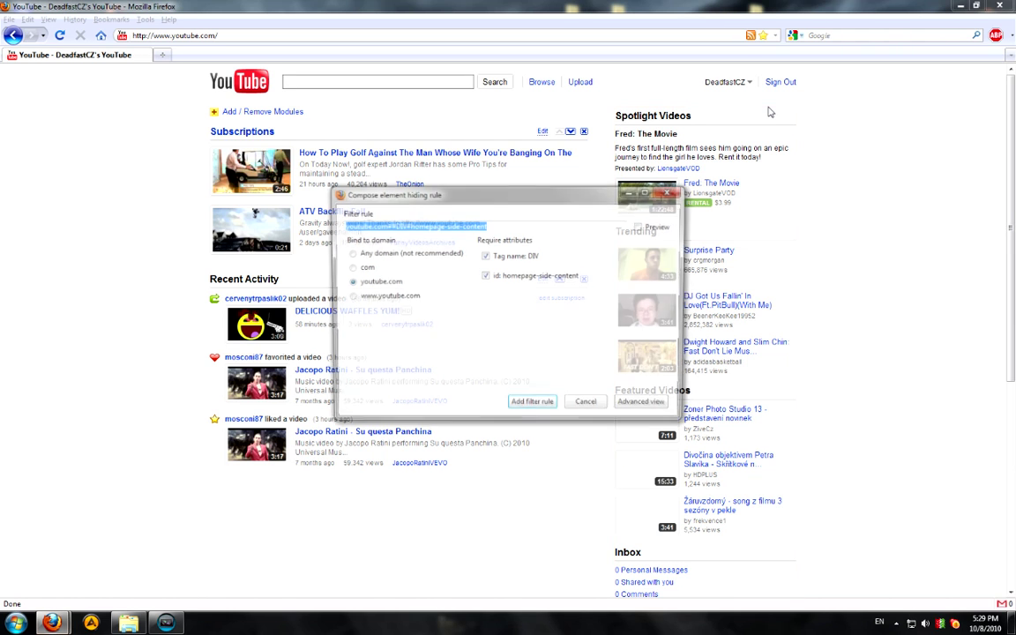
click(532, 407)
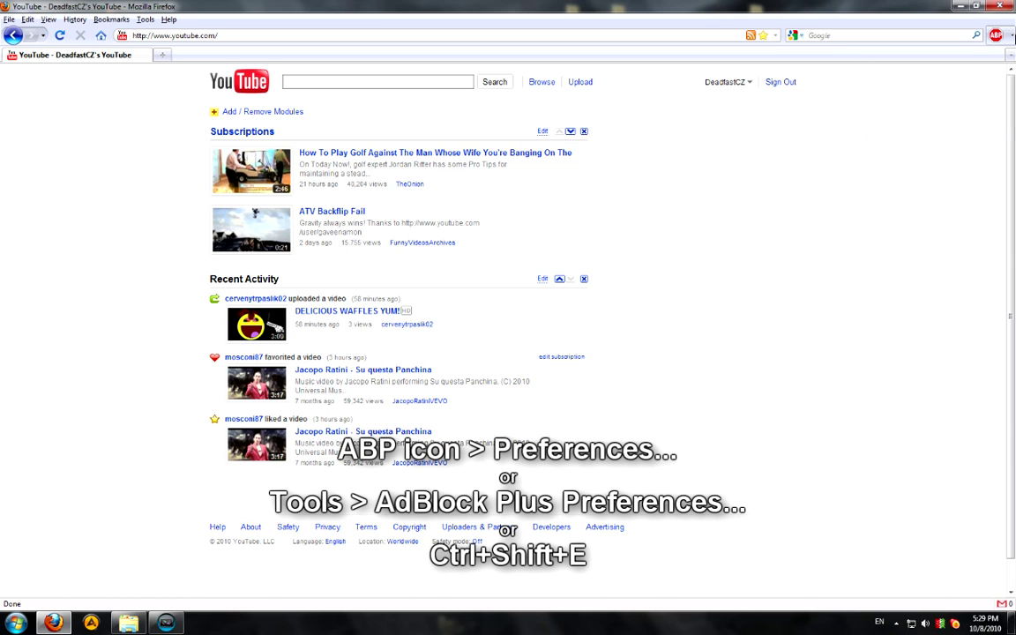
Step: Delete the youtube.com##DIV#homepage-side-content rule in Adblock Plus Preferences and confirm
click(1012, 36)
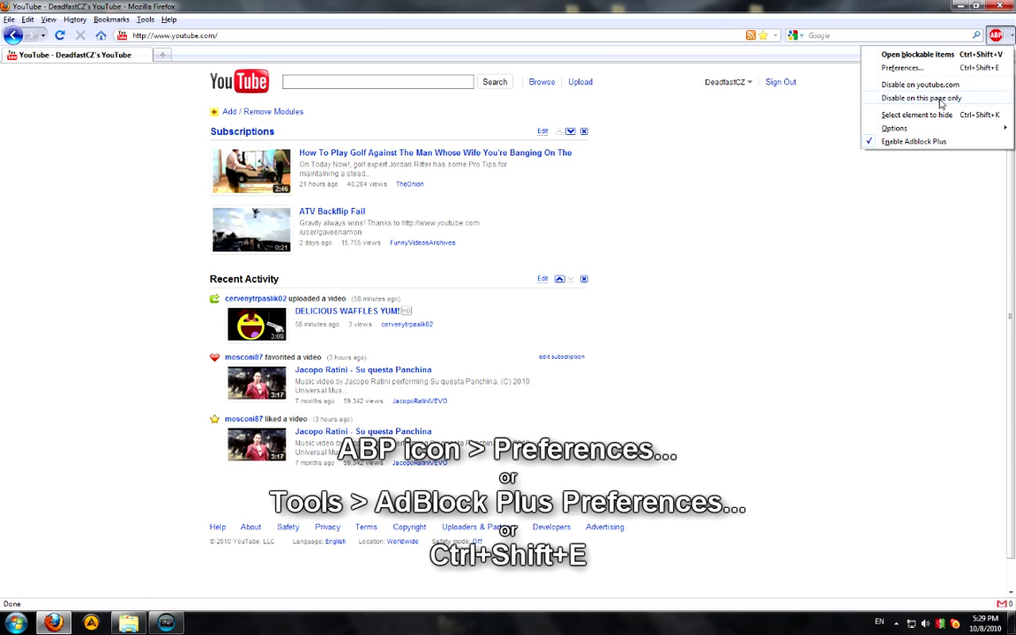
click(895, 69)
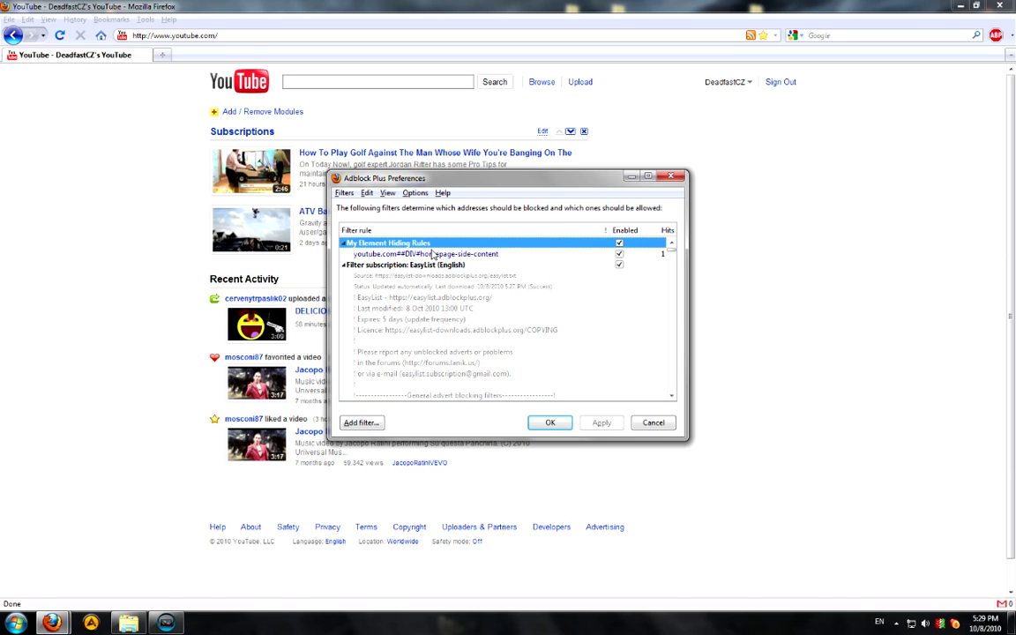
click(432, 254)
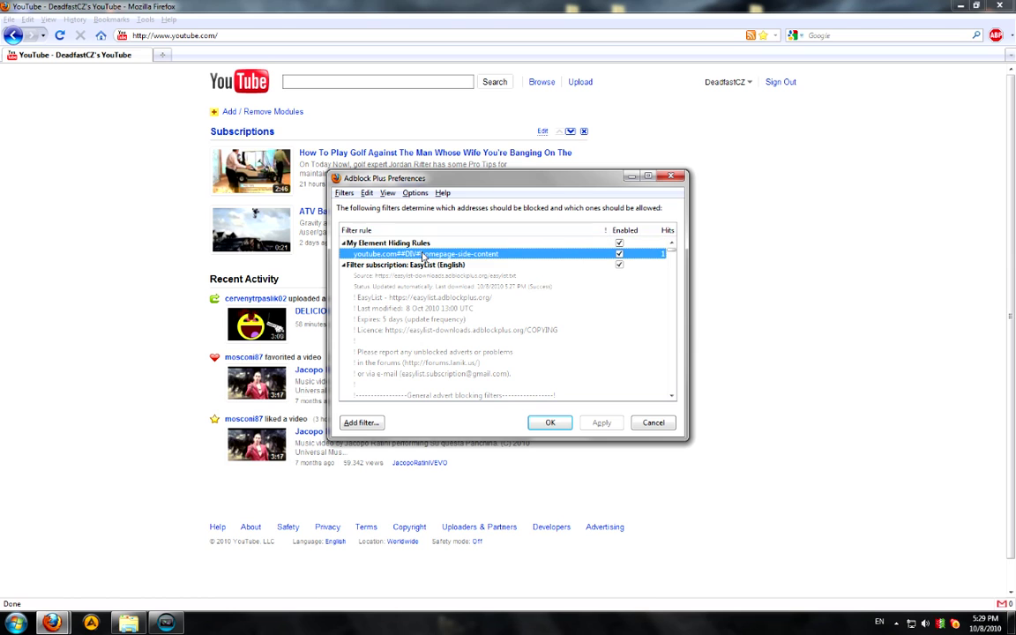
click(343, 265)
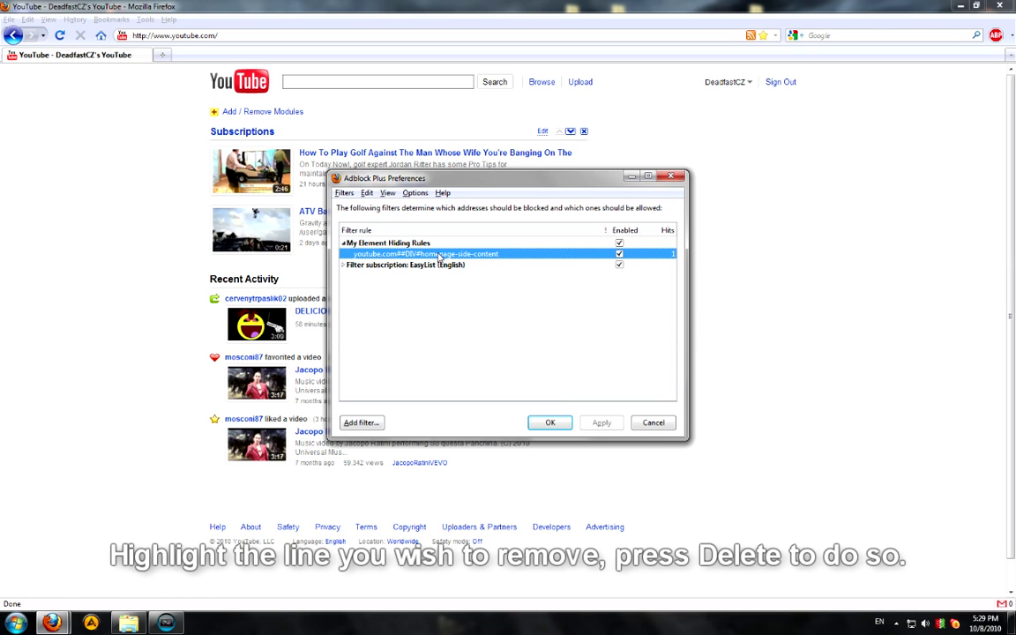
key(Delete)
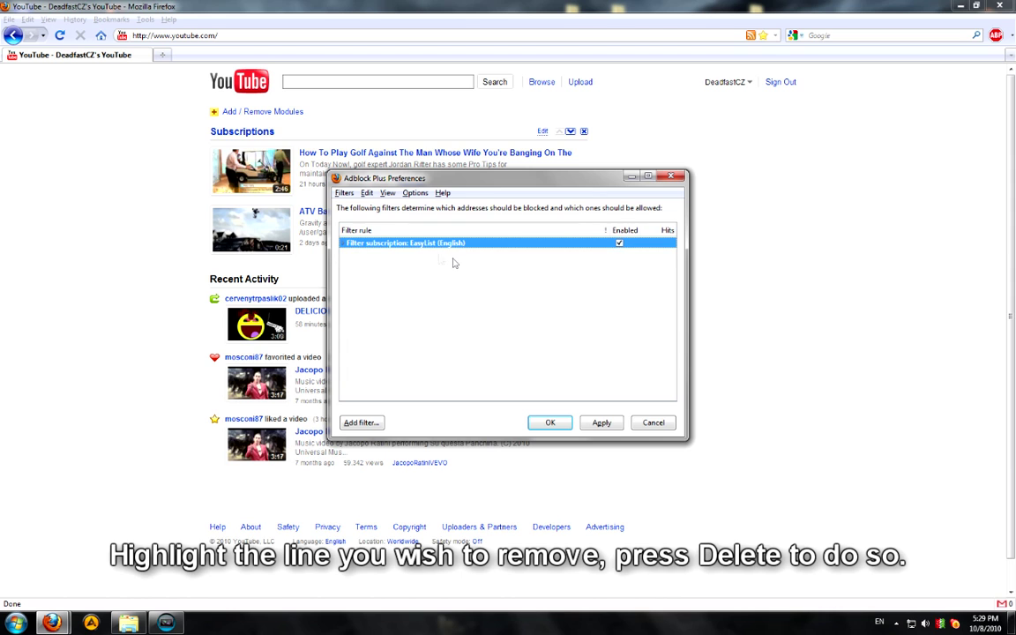
click(563, 423)
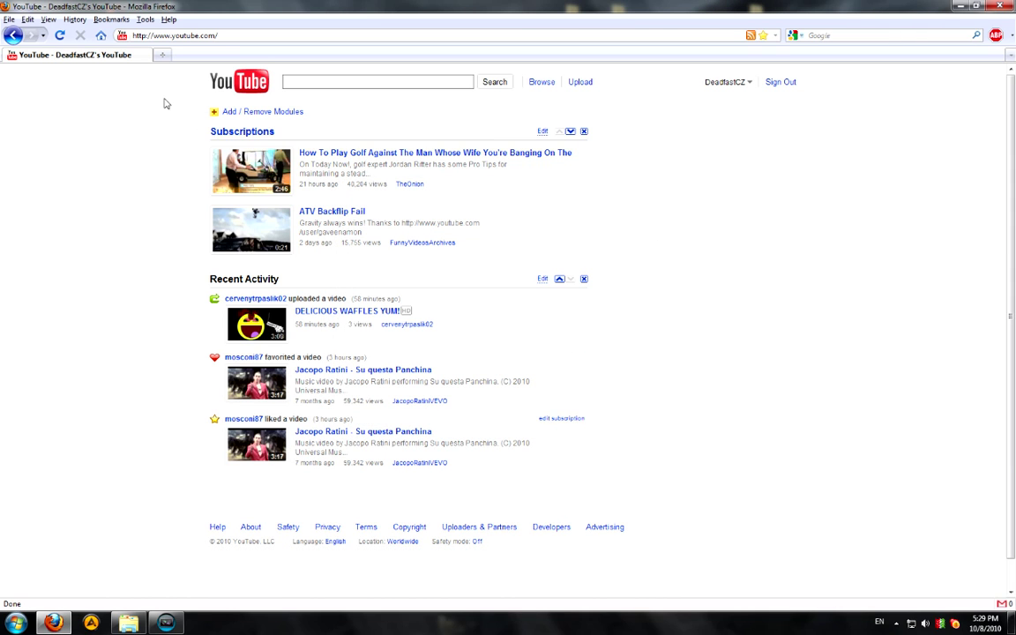
Step: Reload YouTube, then outline the Spotlight area with Element Hiding Helper (Ctrl+Shift+K)
click(59, 35)
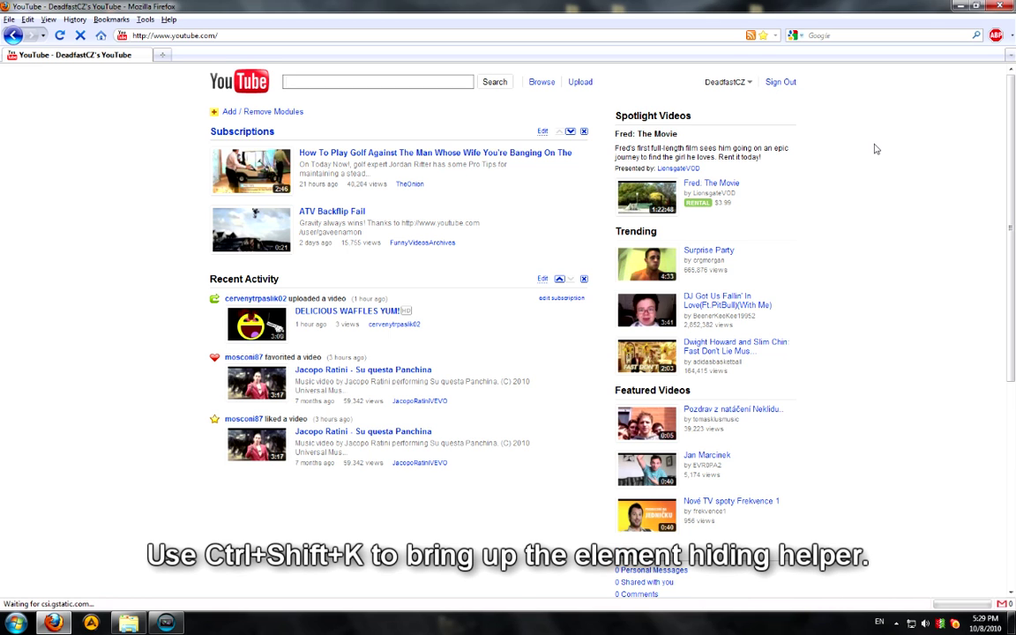
key(ctrl+shift+k)
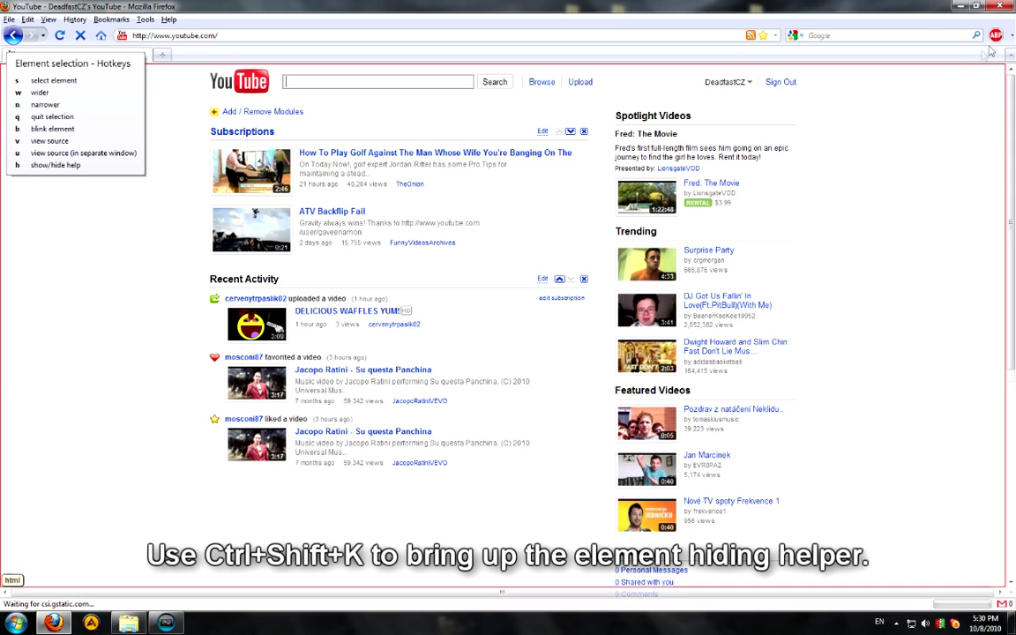
key(w)
key(w)
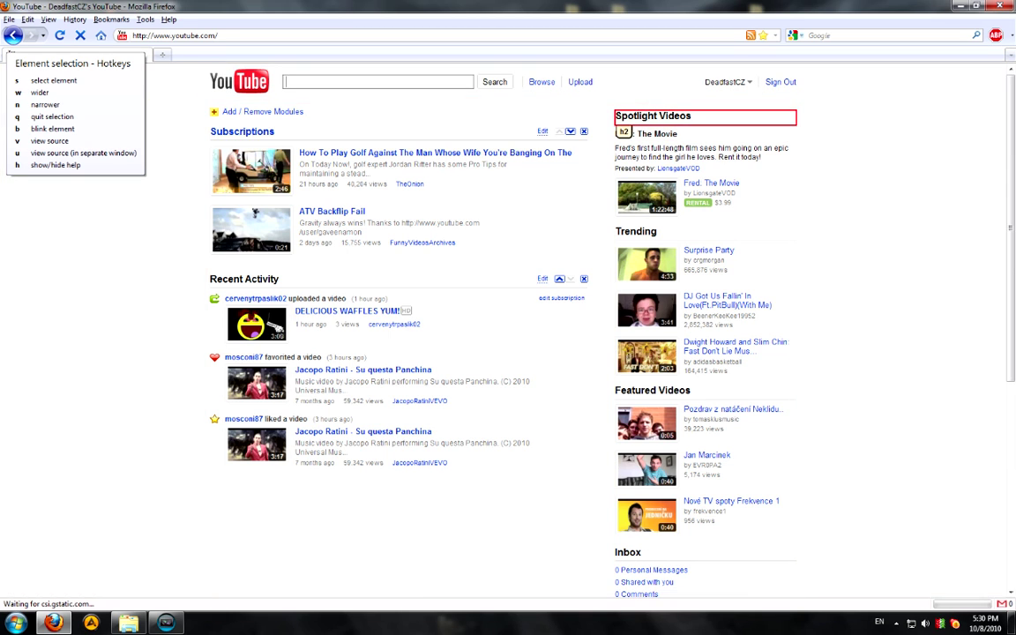
key(b)
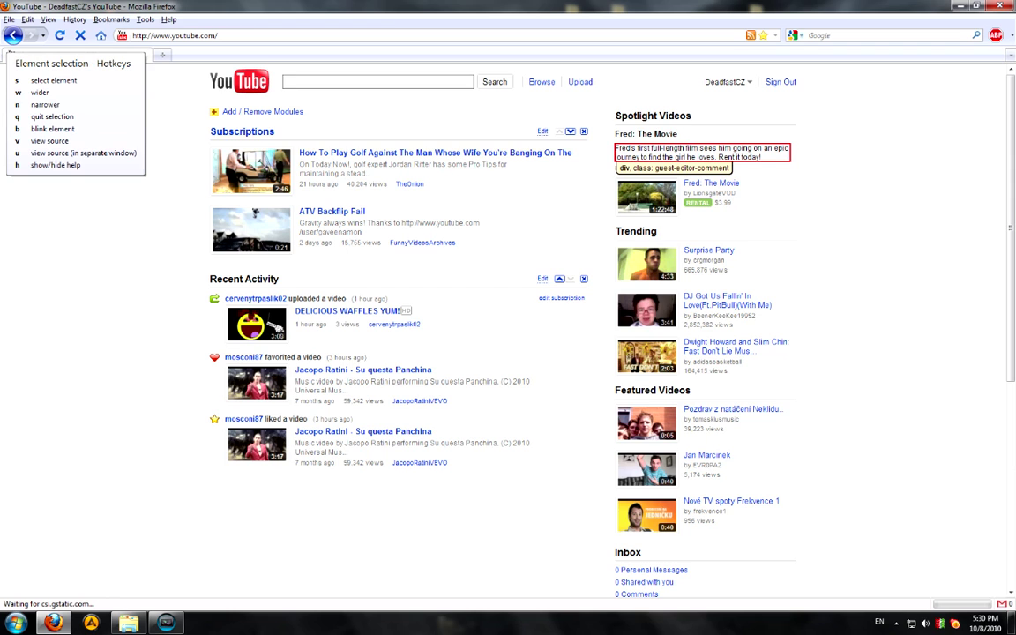
Step: Add hiding rules for the Spotlight description, Presented by line and Spotlight video
key(s)
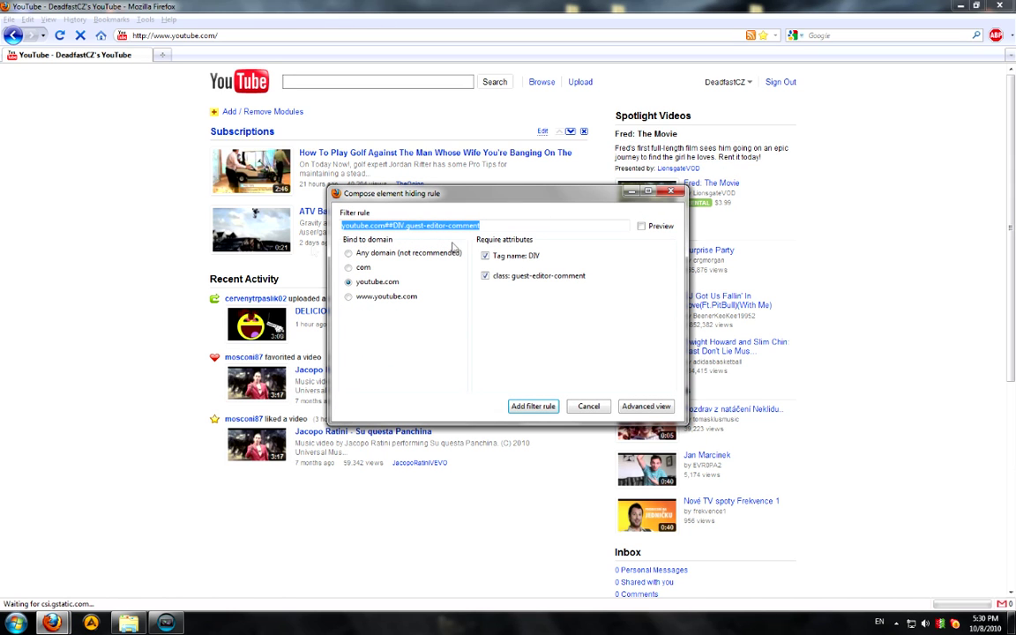
click(527, 408)
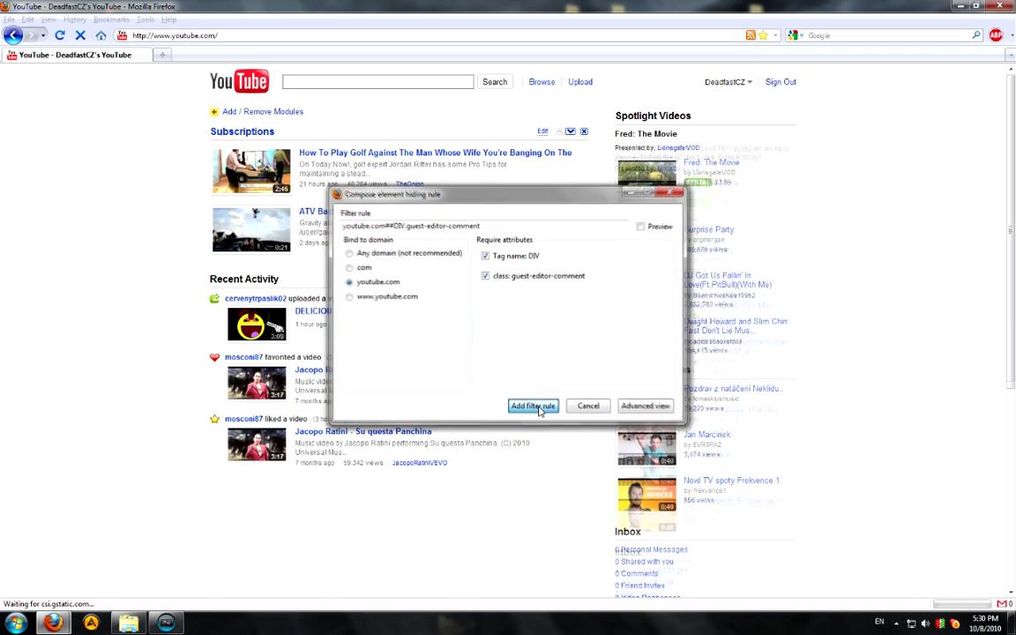
click(539, 411)
key(ctrl+shift+k)
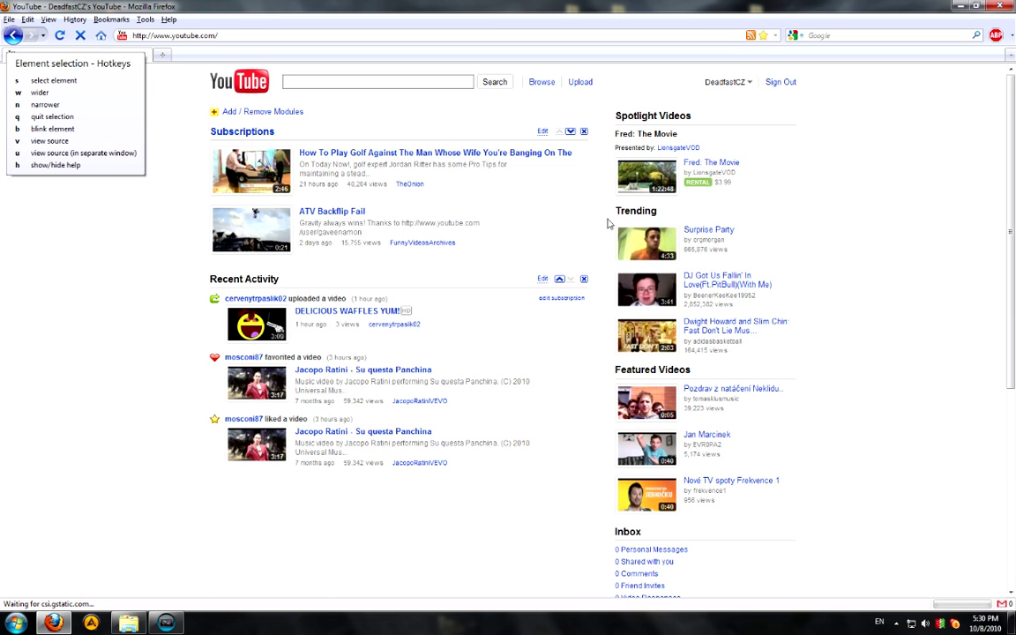
click(661, 148)
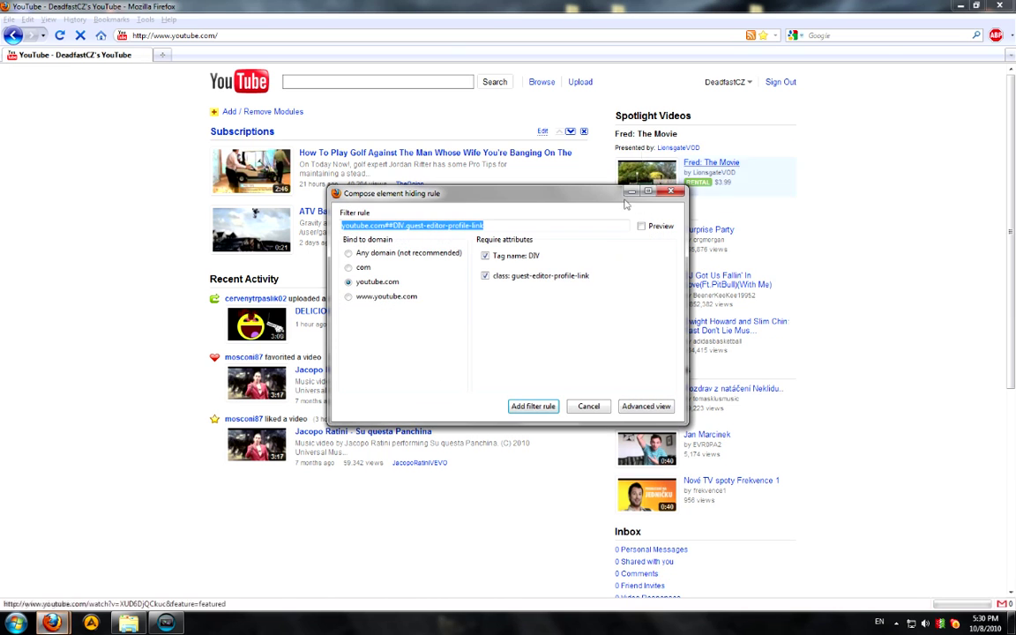
click(530, 405)
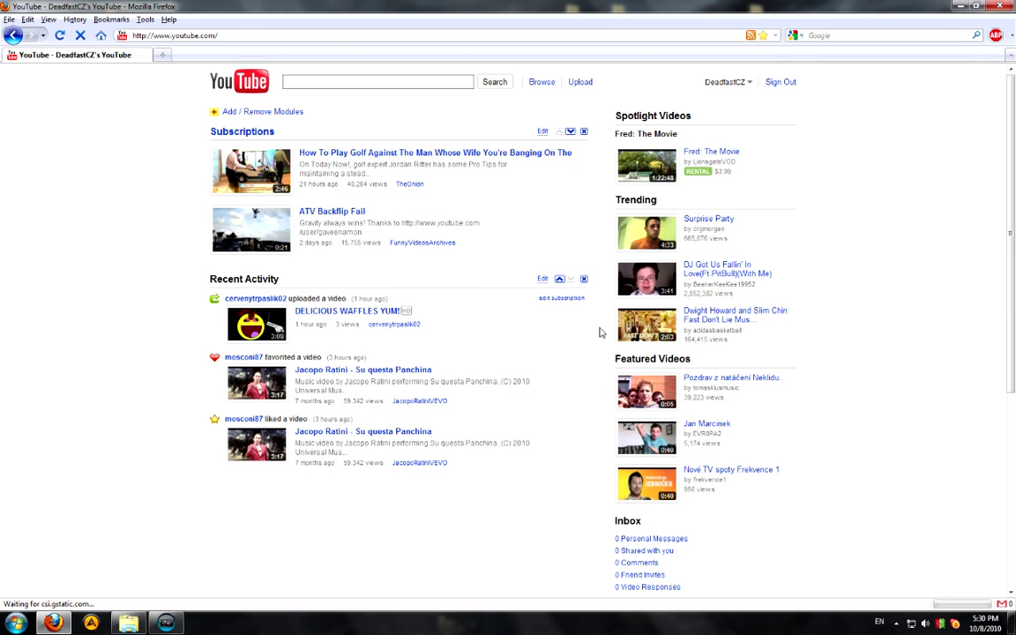
key(ctrl+shift+k)
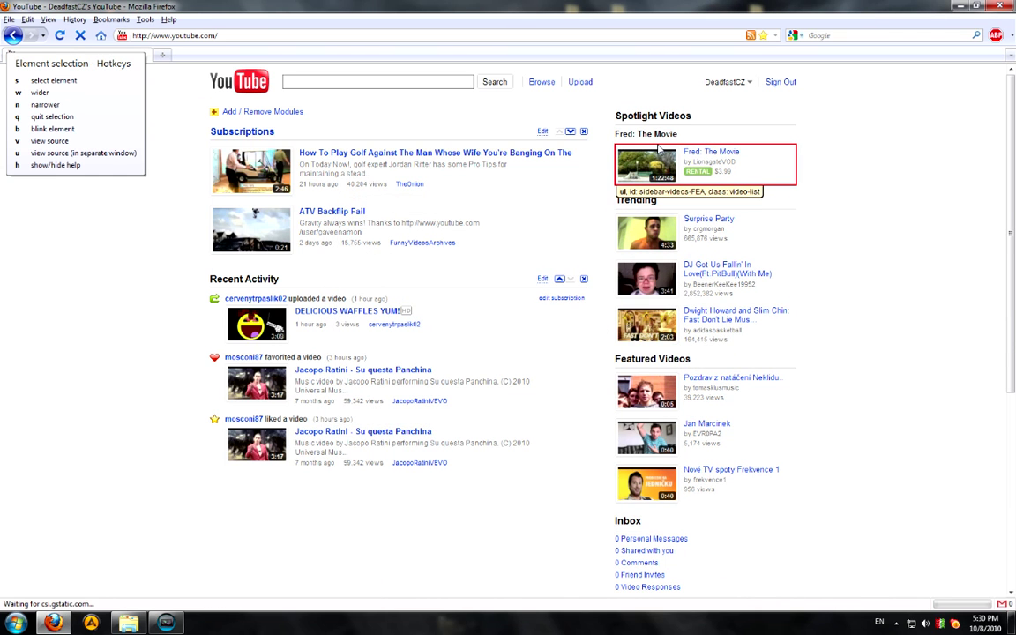
click(659, 150)
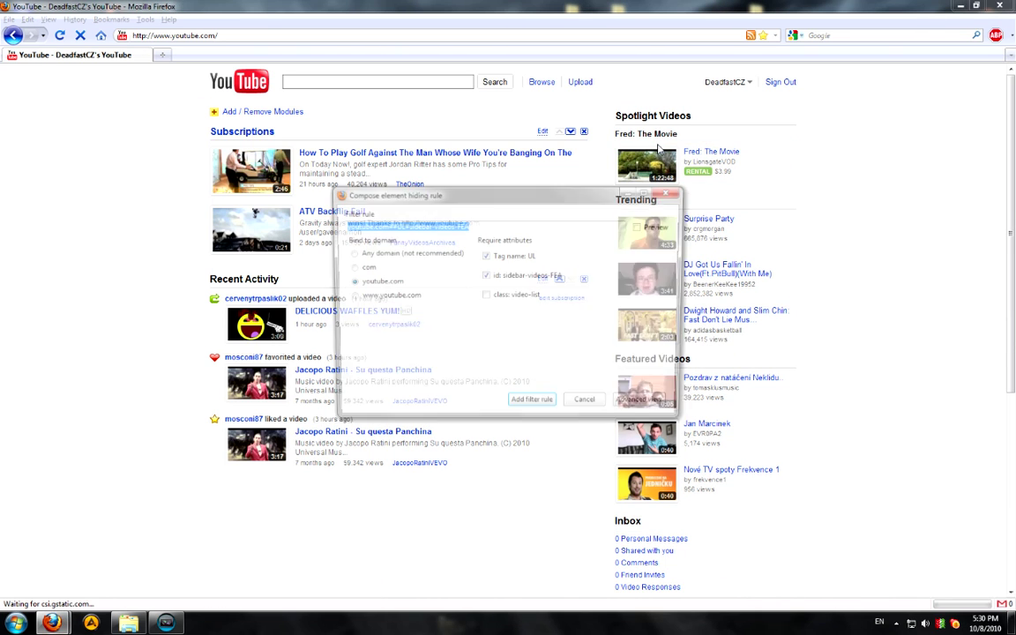
click(533, 407)
Step: Add hiding rules for the Trending and Featured Videos lists
key(ctrl+shift+k)
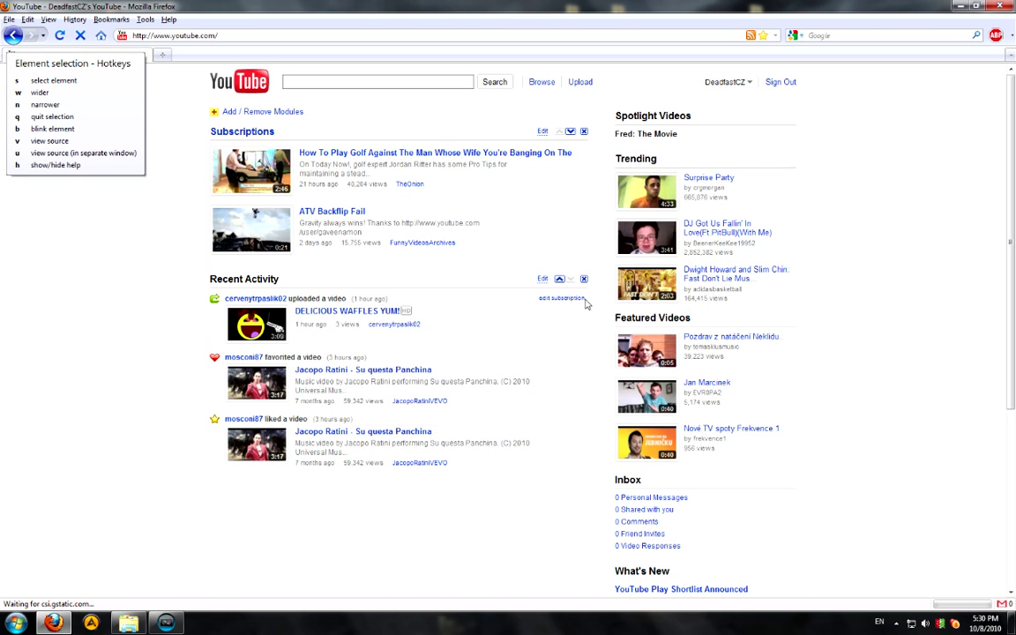
click(681, 177)
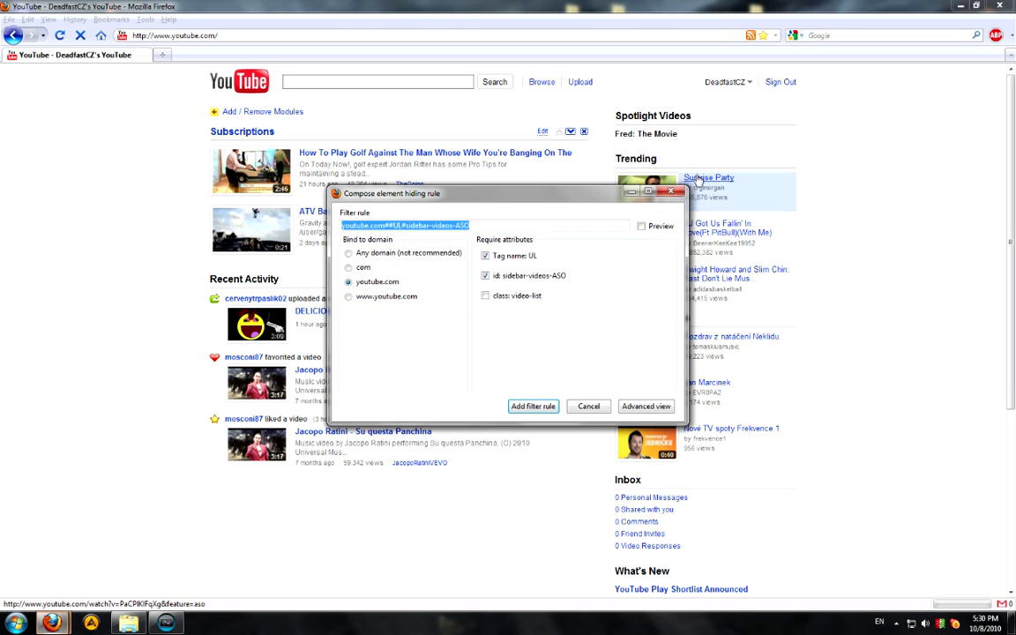
click(534, 407)
key(ctrl+shift+k)
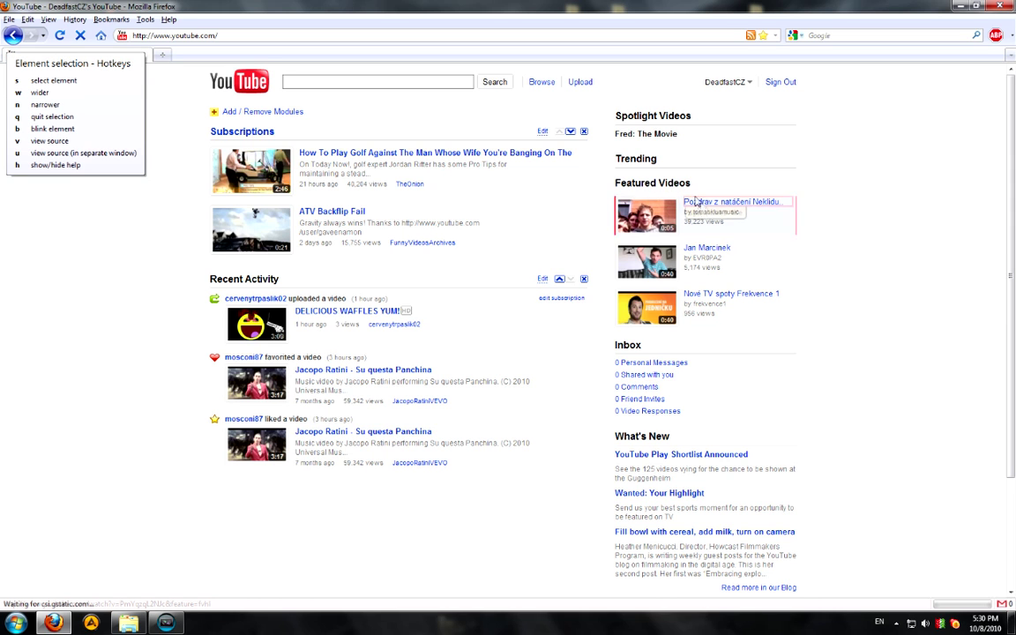
click(693, 208)
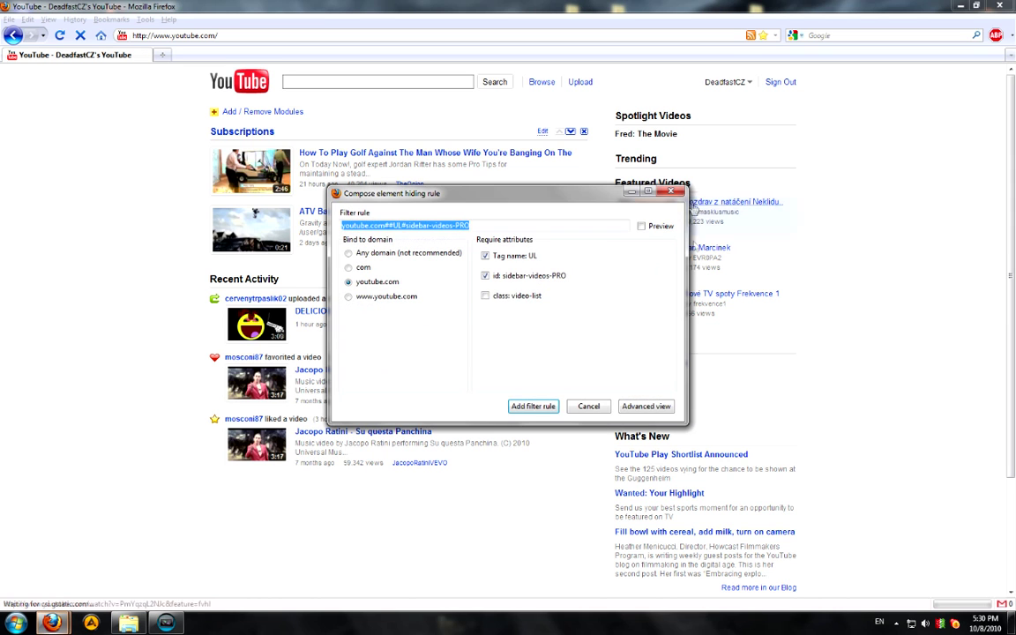
click(529, 406)
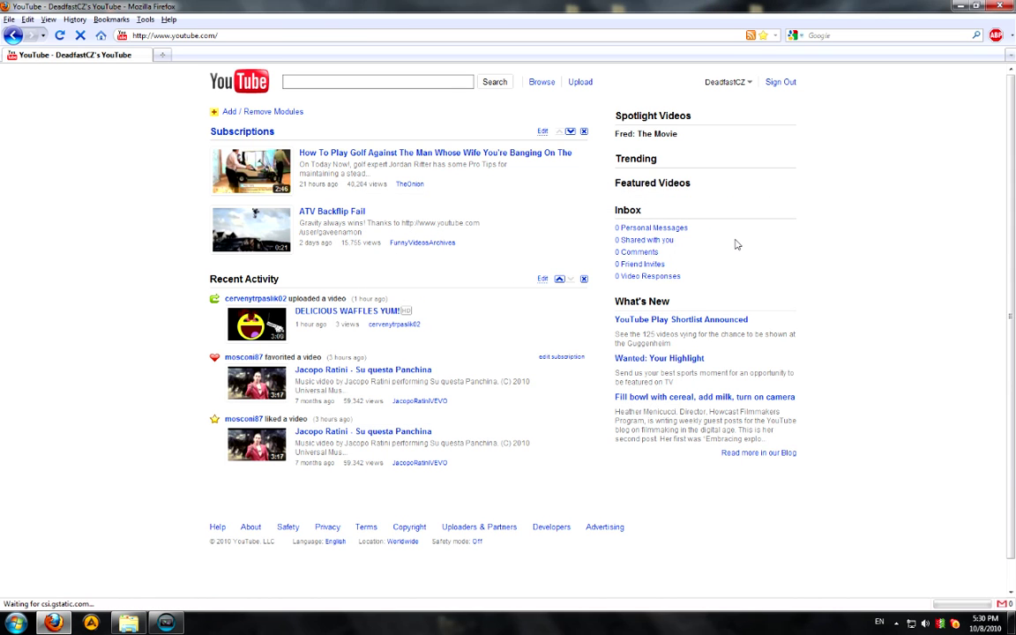